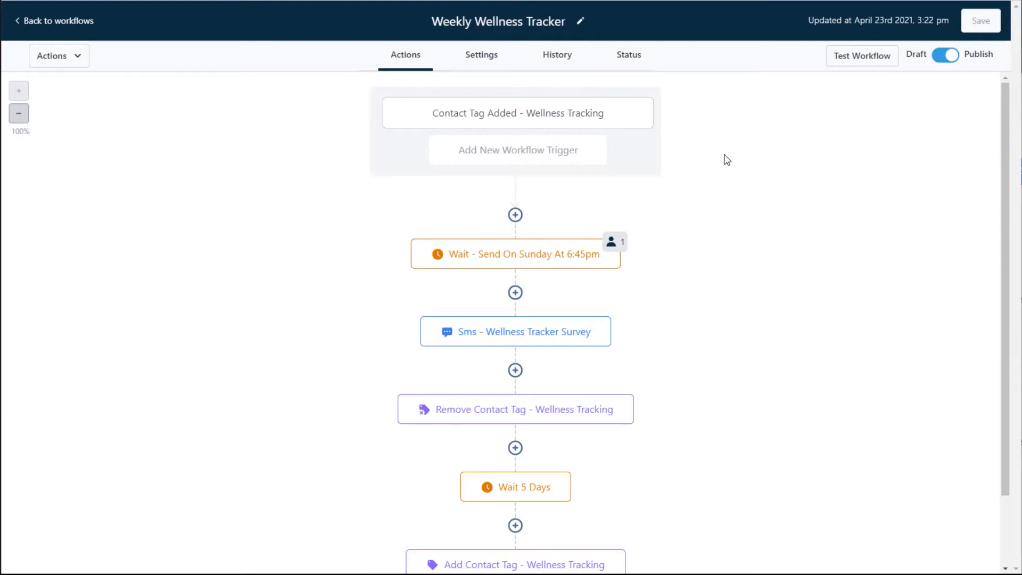
# Review the Contact Tag Added - Wellness Tracking trigger's type and tag filter, and close it without changes
pyautogui.click(594, 118)
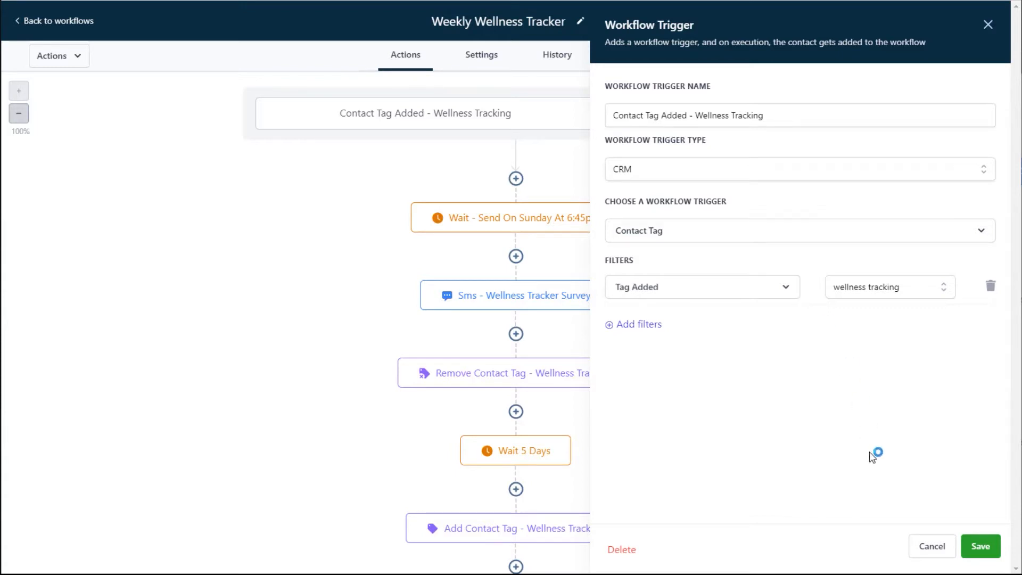
pyautogui.click(931, 547)
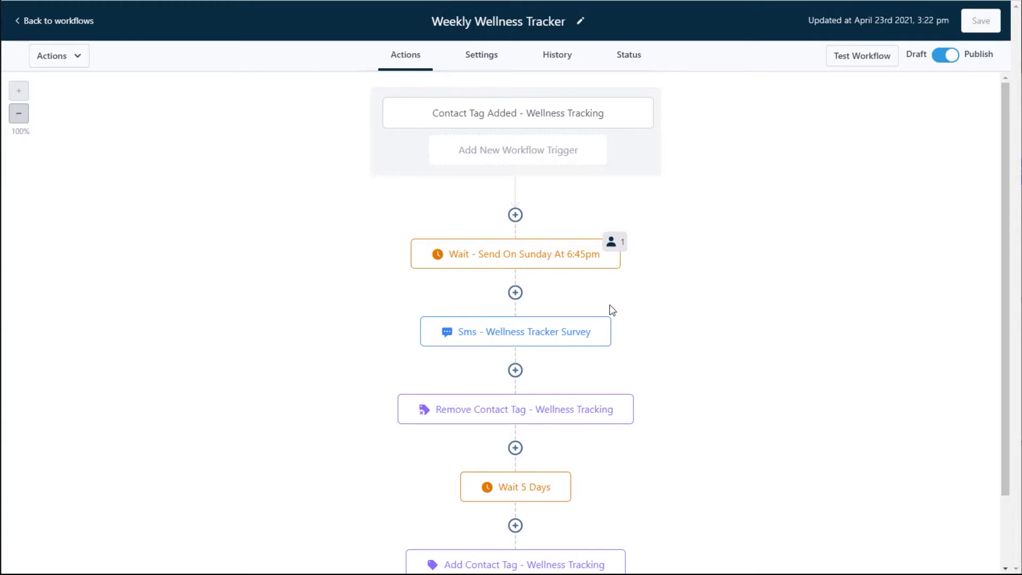
# Replace the link at the end of the Wellness Tracker Survey SMS with the wellness tracker trigger link and save the action
pyautogui.click(559, 335)
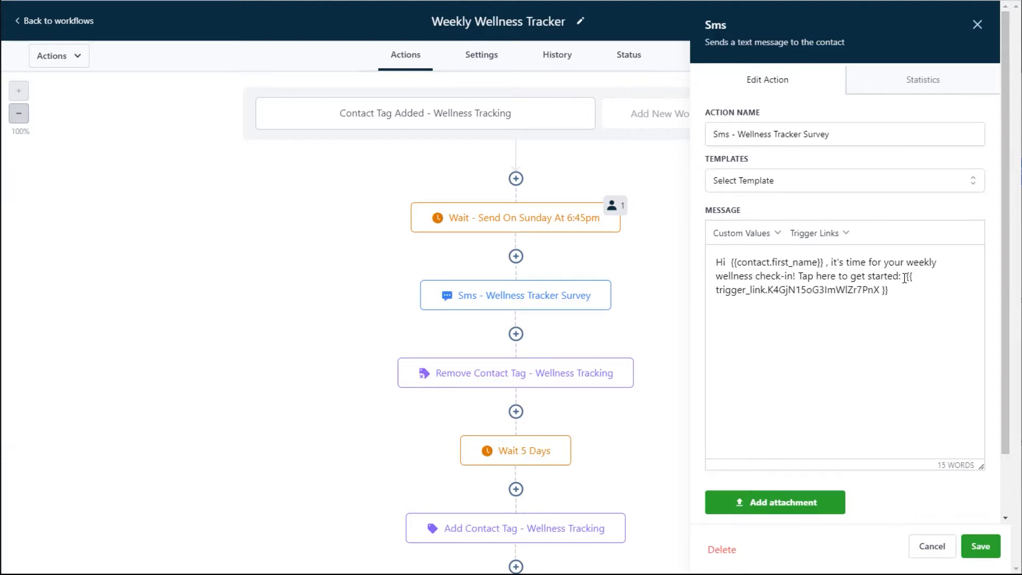
pyautogui.moveTo(905, 277); pyautogui.dragTo(922, 292)
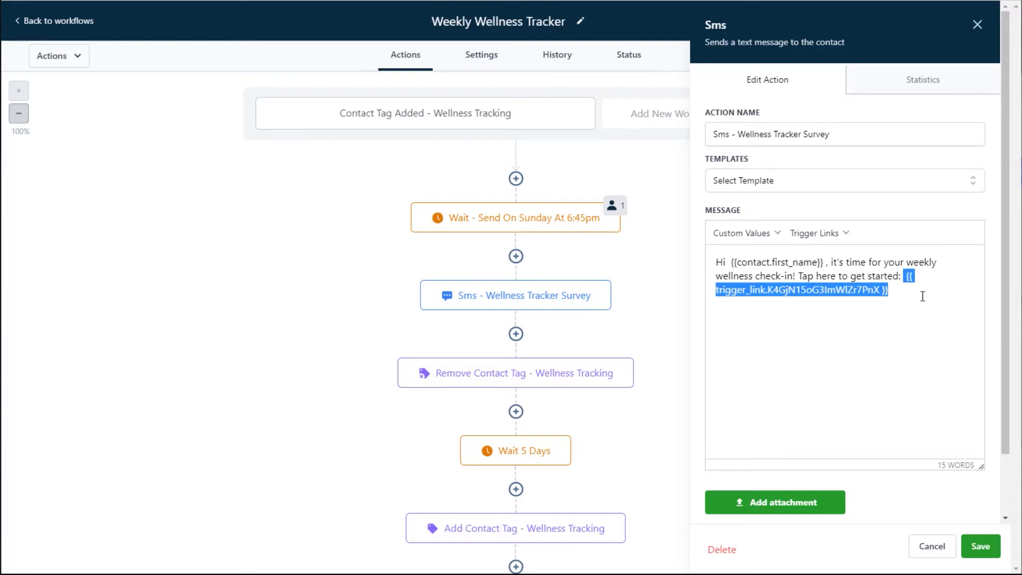
pyautogui.press('BackSpace')
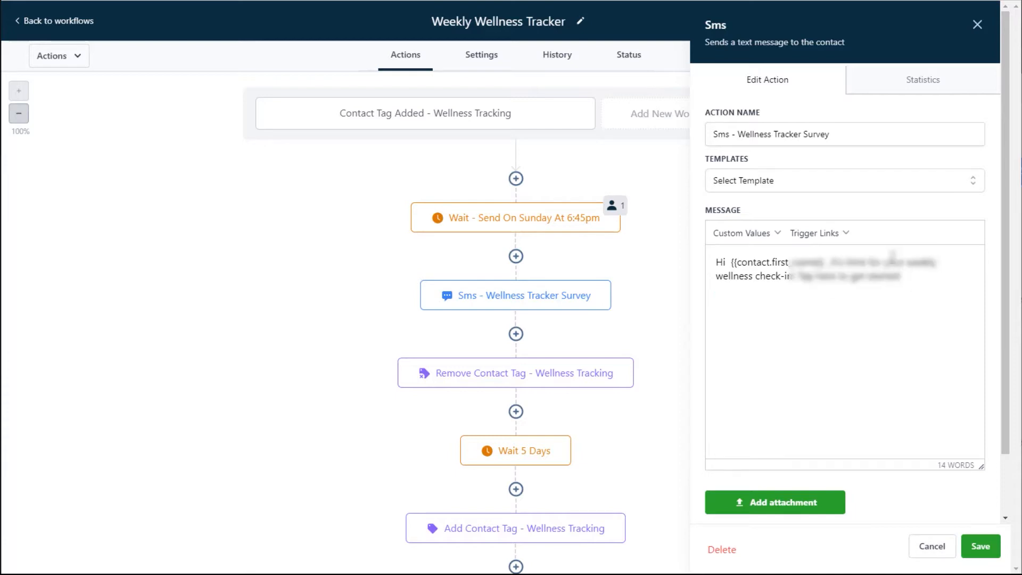
pyautogui.click(837, 232)
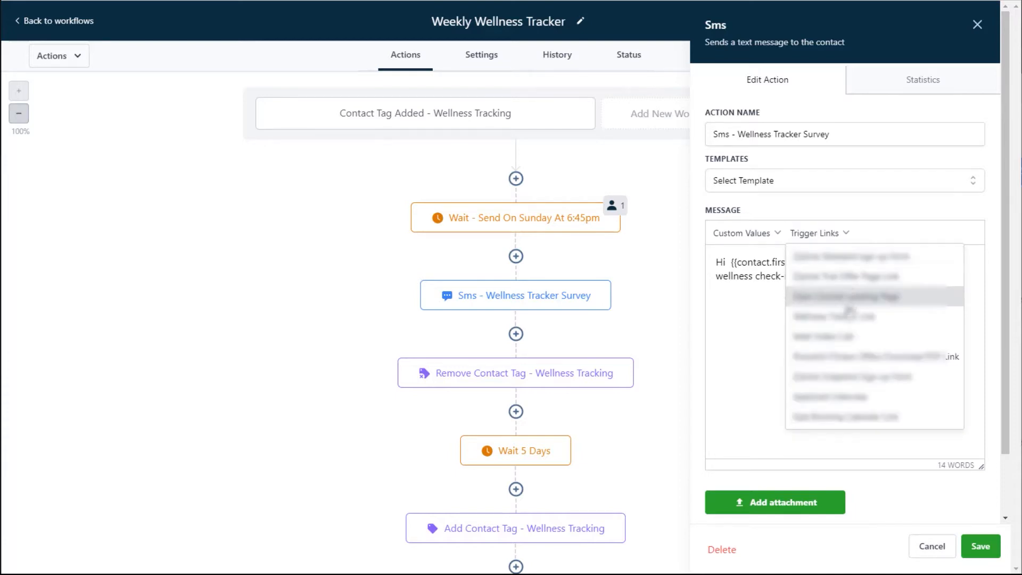
pyautogui.click(898, 320)
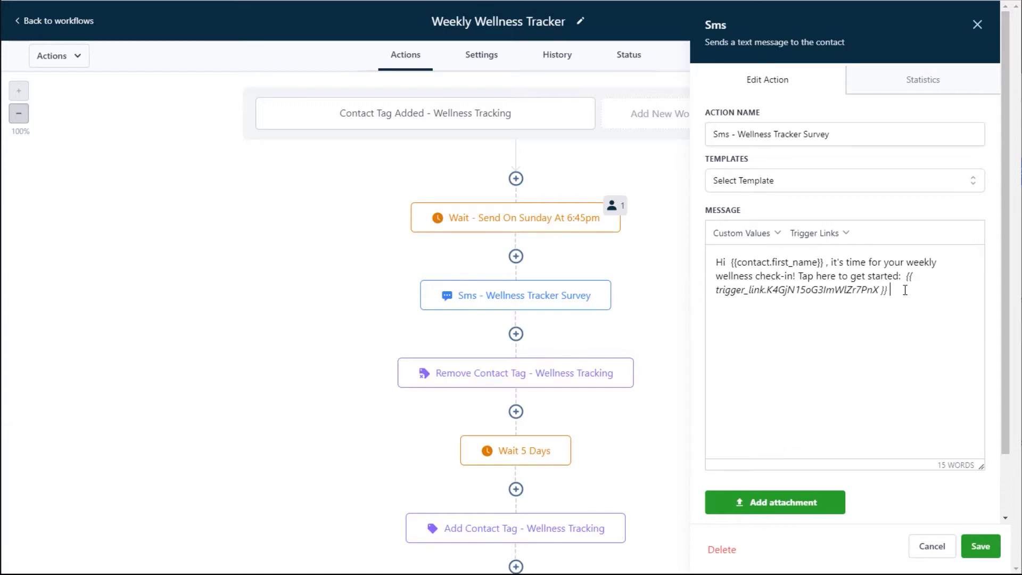
pyautogui.click(980, 547)
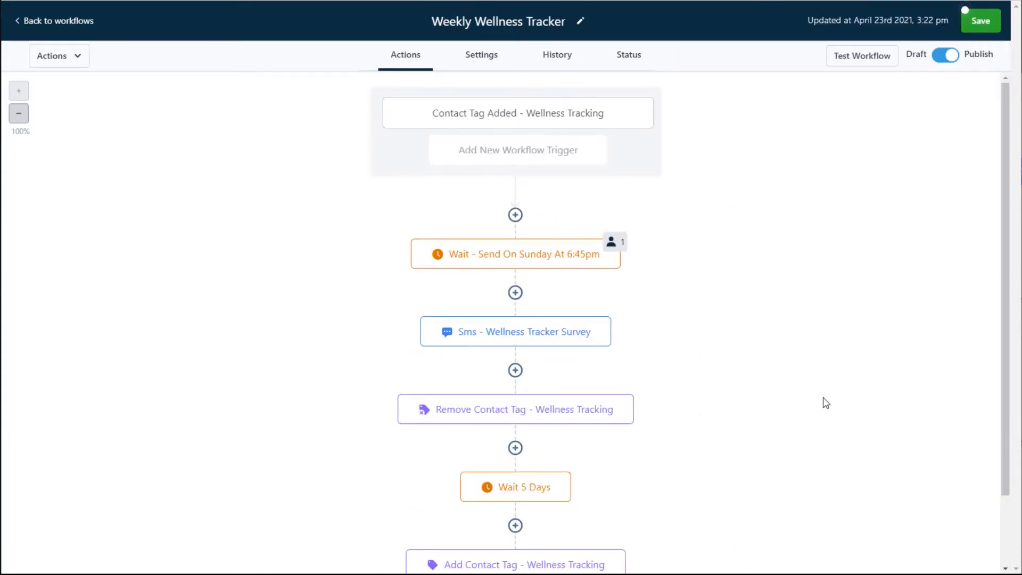
# Run the waiting contact's Sunday 6:45pm wait step immediately from the workflow status, and return to the workflow's actions
pyautogui.scroll(-1, 659, 305)
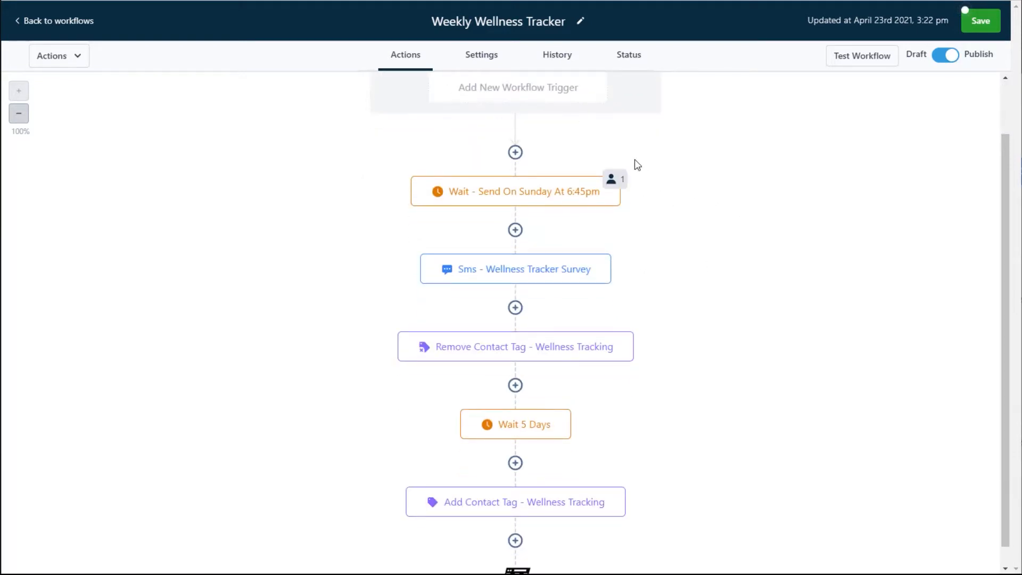
pyautogui.click(626, 68)
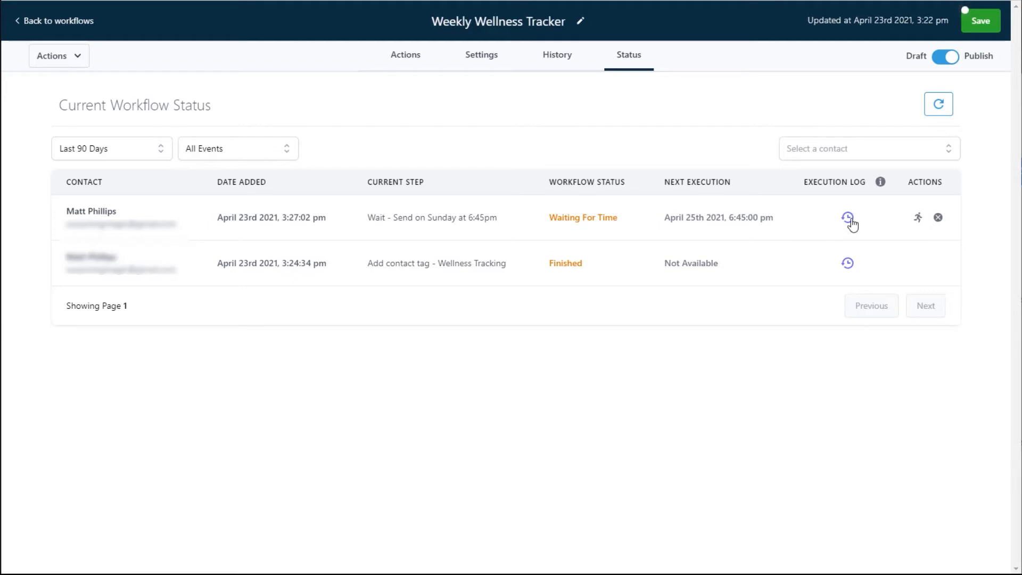
pyautogui.click(917, 219)
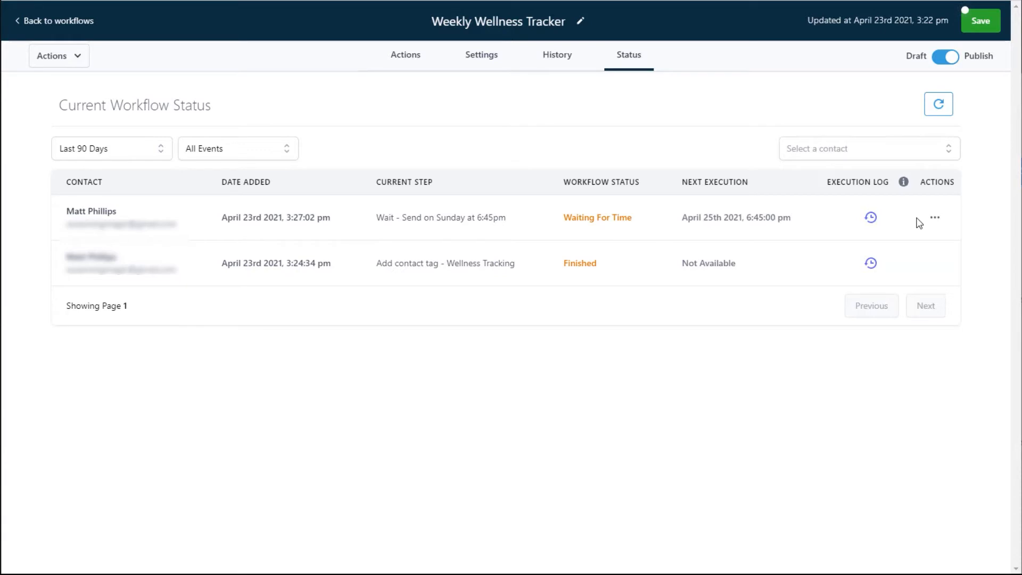
pyautogui.click(415, 59)
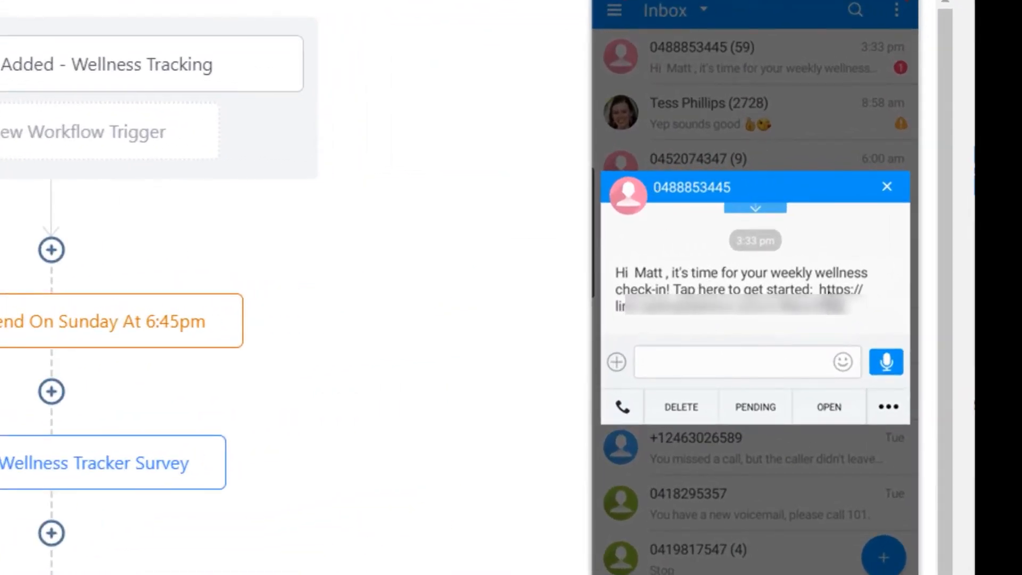
# Open the survey from the received text message, accept the contact details, and answer 3 sessions, nutrition 3 and sleep 4
pyautogui.click(839, 290)
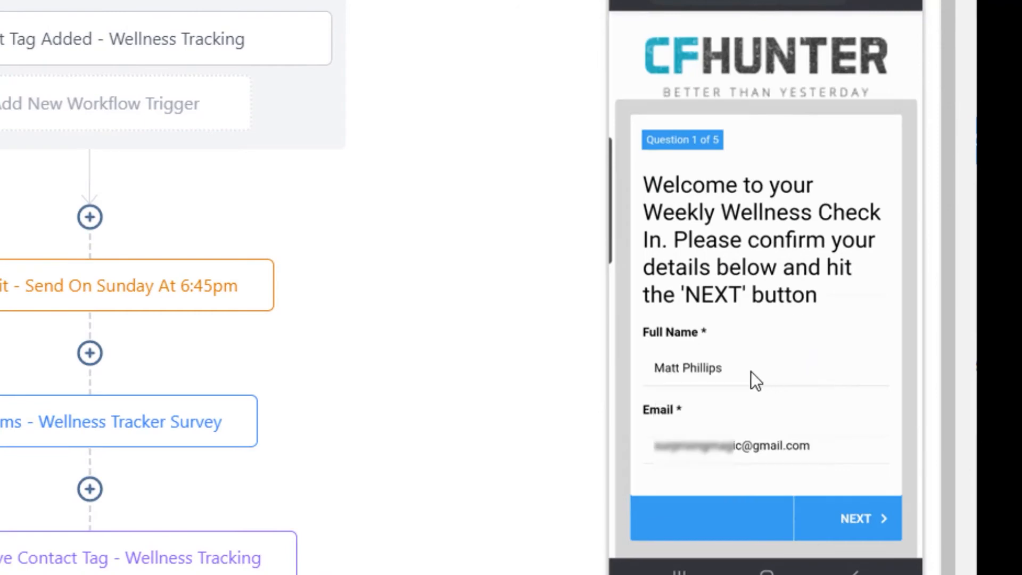
pyautogui.click(862, 522)
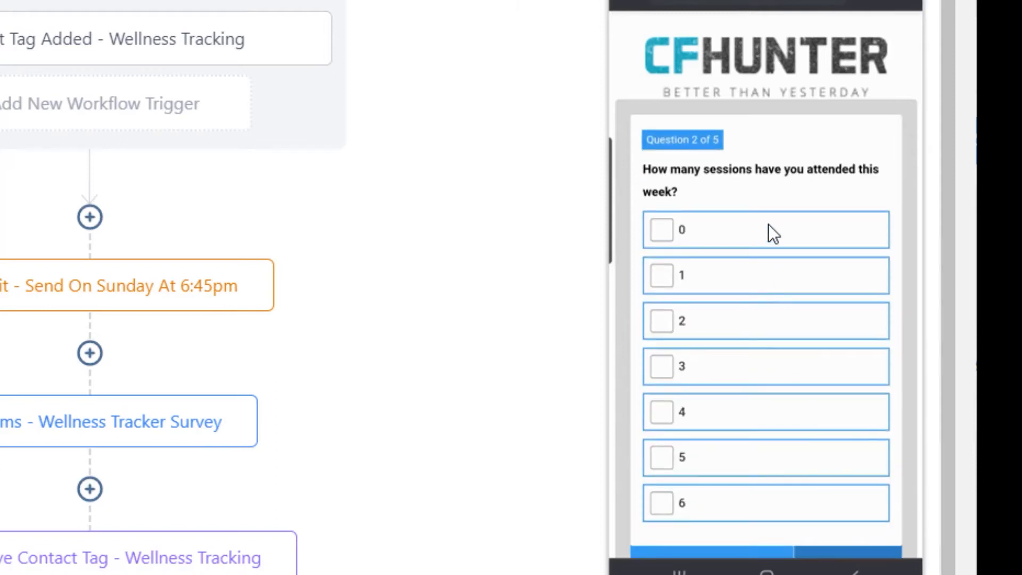
pyautogui.click(772, 359)
pyautogui.scroll(-1, 772, 324)
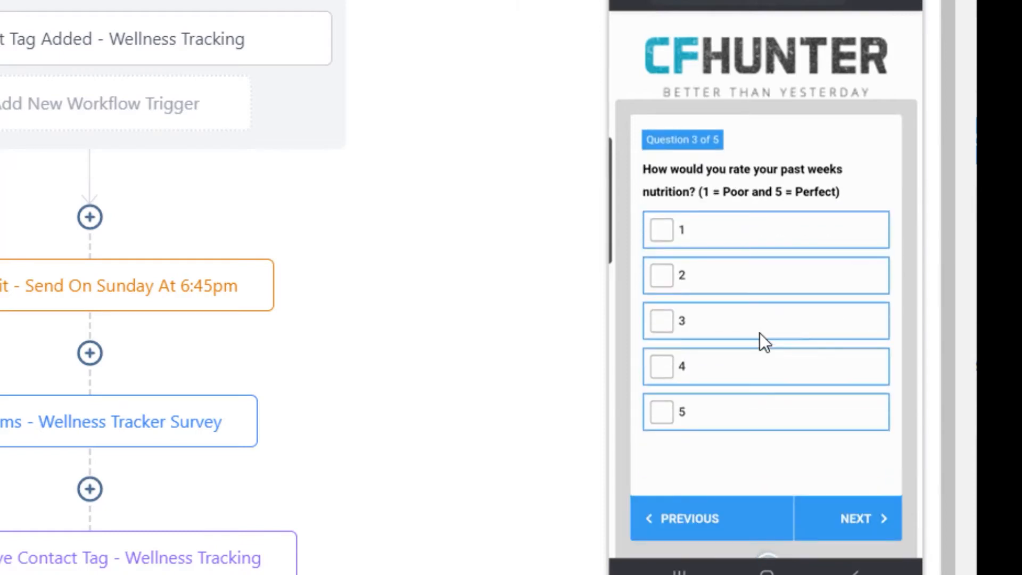
pyautogui.click(752, 311)
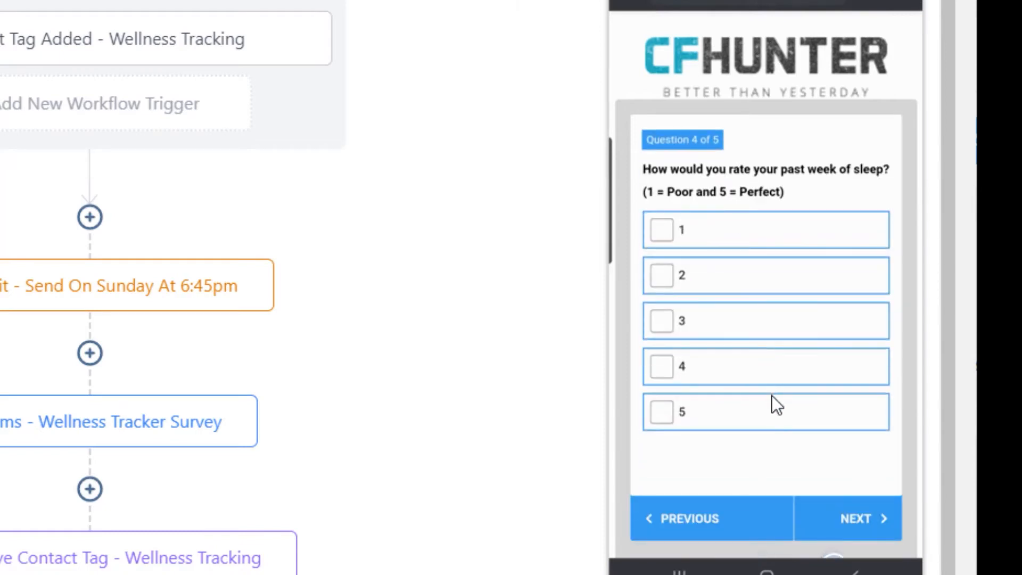
pyautogui.click(778, 372)
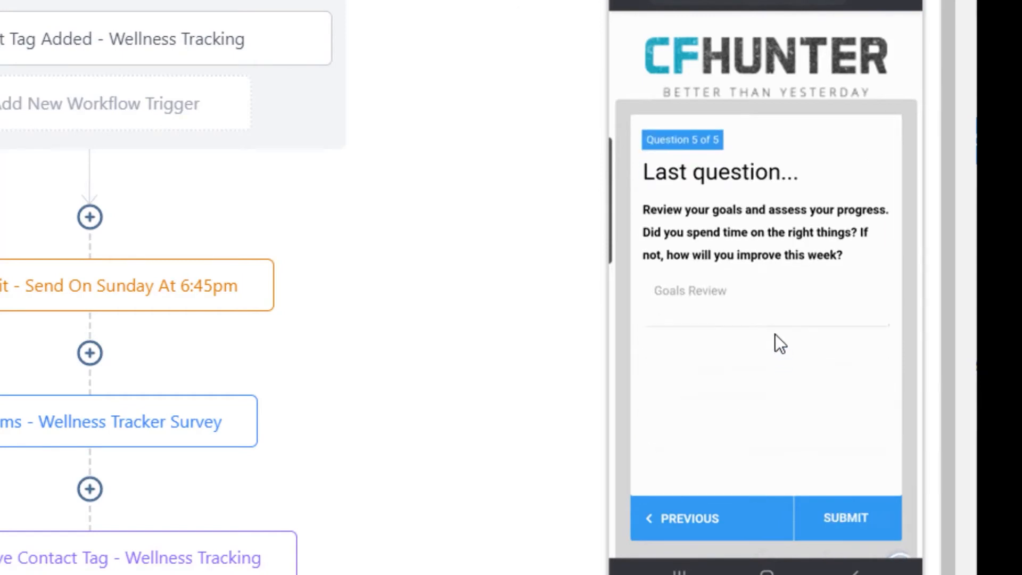
# Enter "I smashed my goals this week!" as the goals review and submit the survey
pyautogui.click(731, 293)
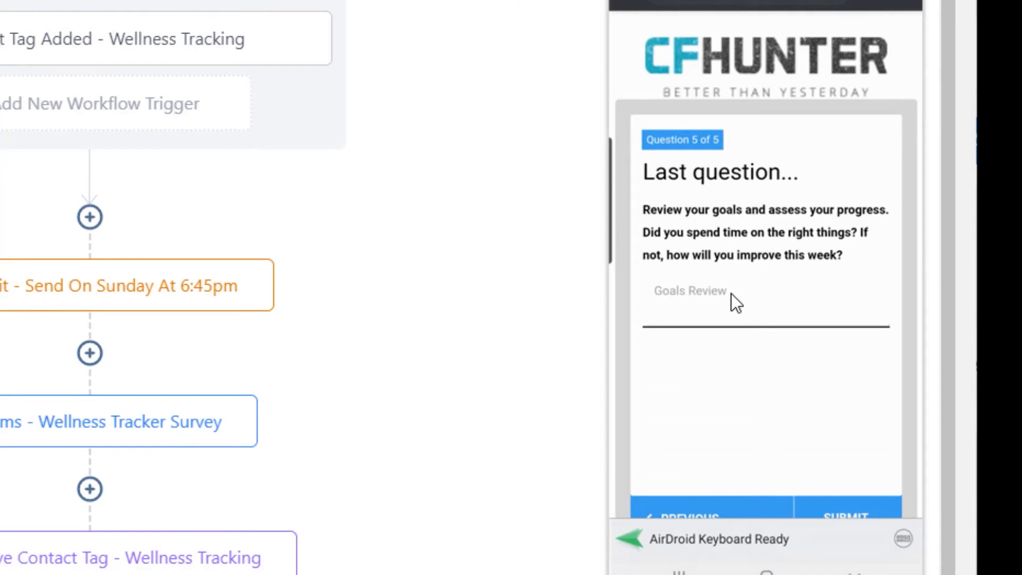
pyautogui.write('I smashed my goals this week!')
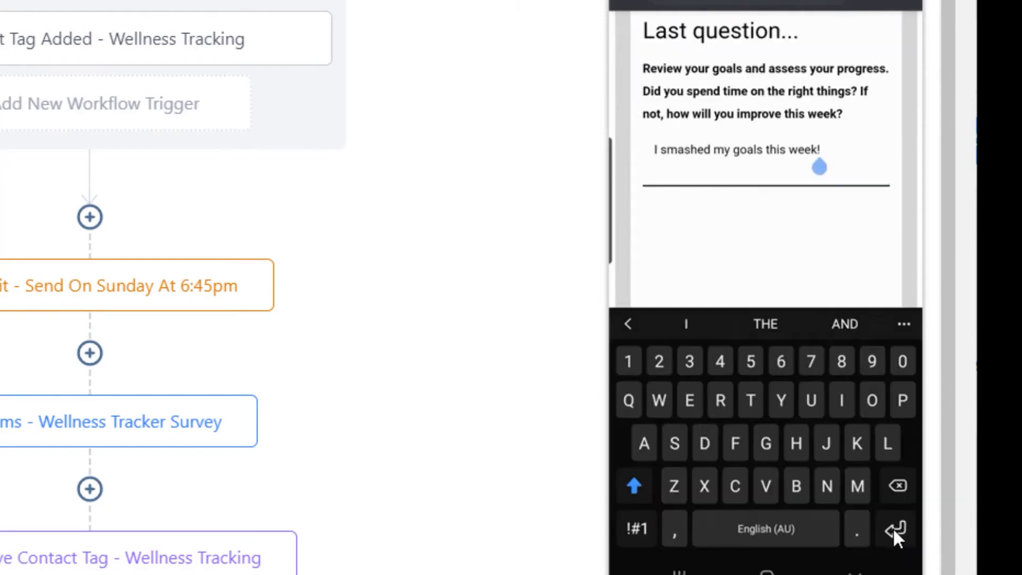
pyautogui.click(893, 530)
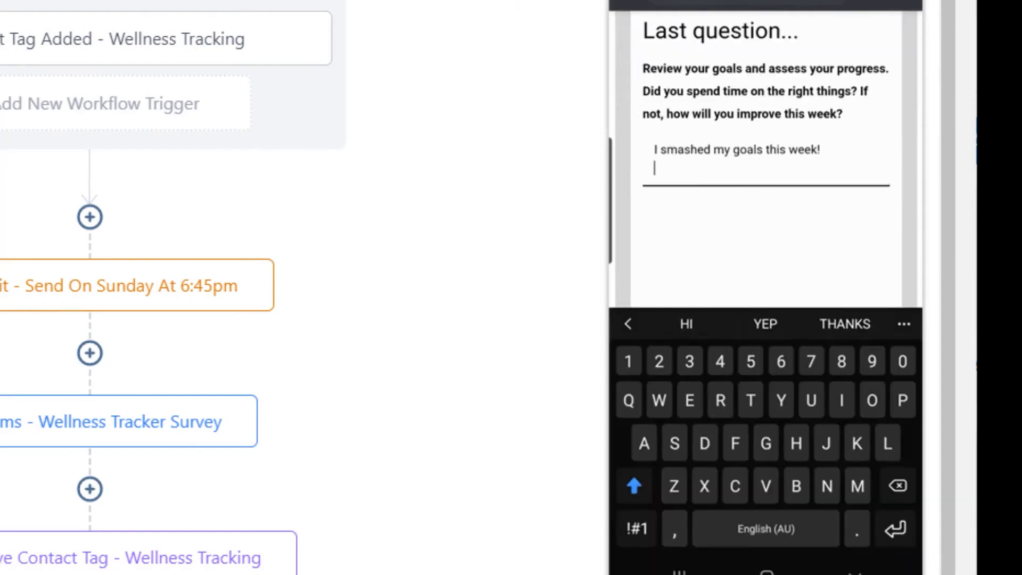
pyautogui.click(854, 572)
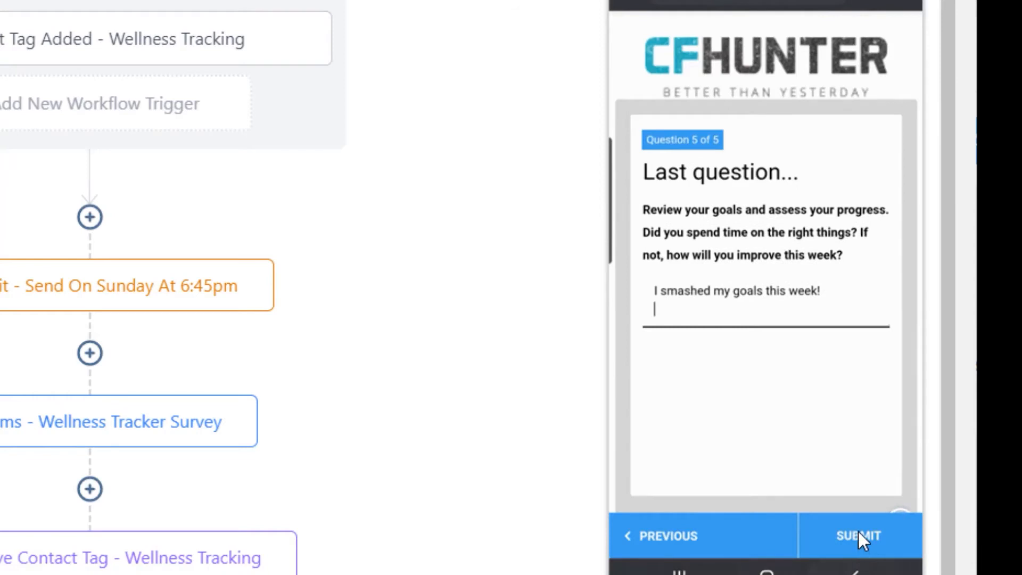
pyautogui.click(858, 534)
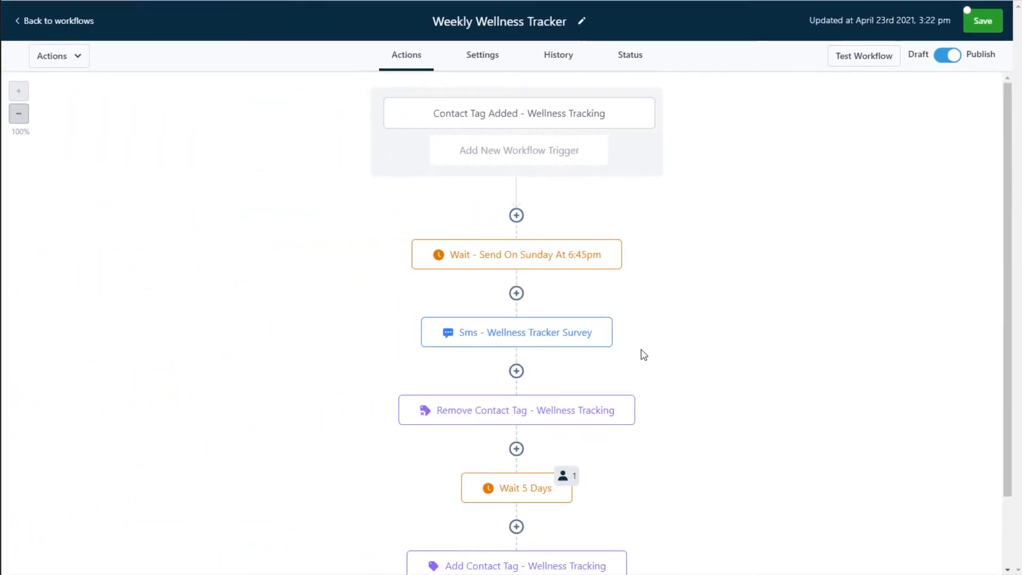
# Review the workflow's steps after the SMS, including the tag set in the Remove Contact Tag action
pyautogui.scroll(-1, 641, 355)
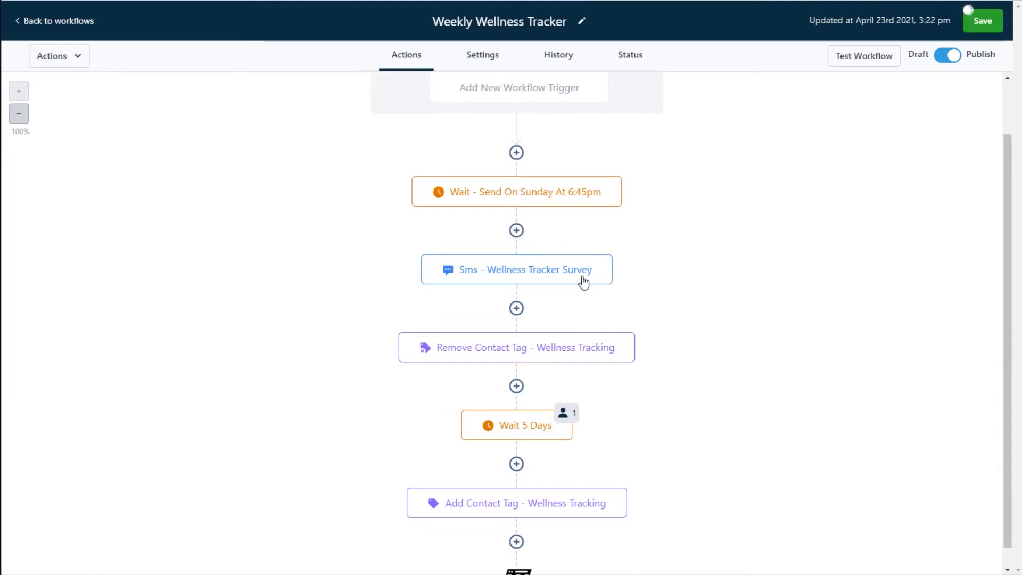
pyautogui.click(608, 356)
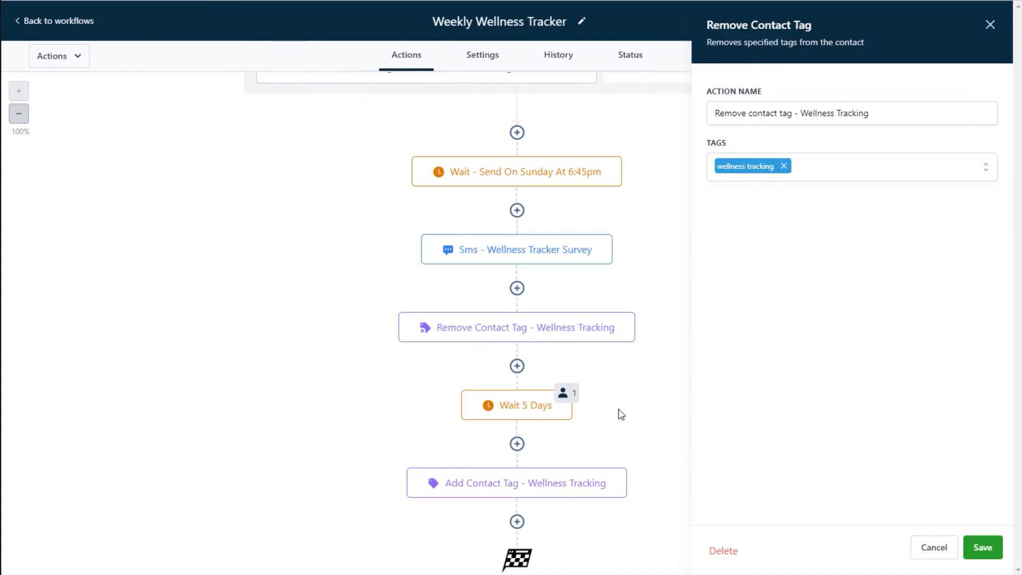
pyautogui.click(929, 550)
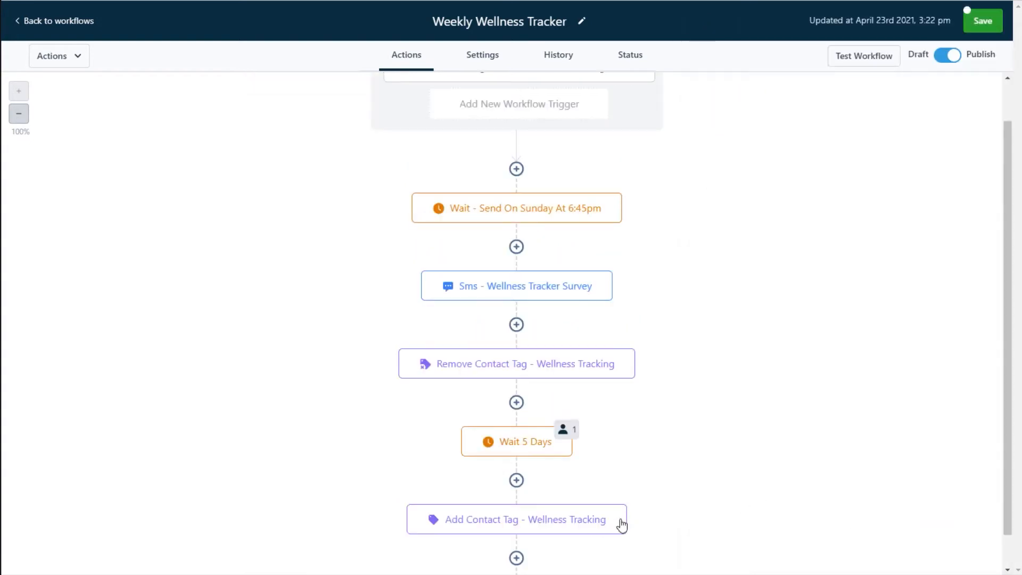
pyautogui.scroll(-1, 629, 479)
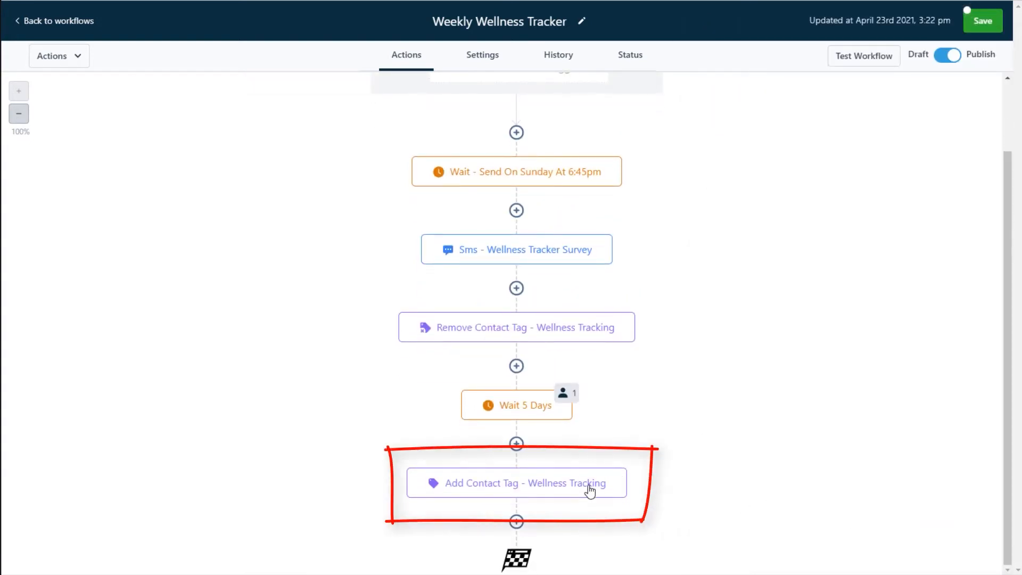
pyautogui.scroll(1, 704, 379)
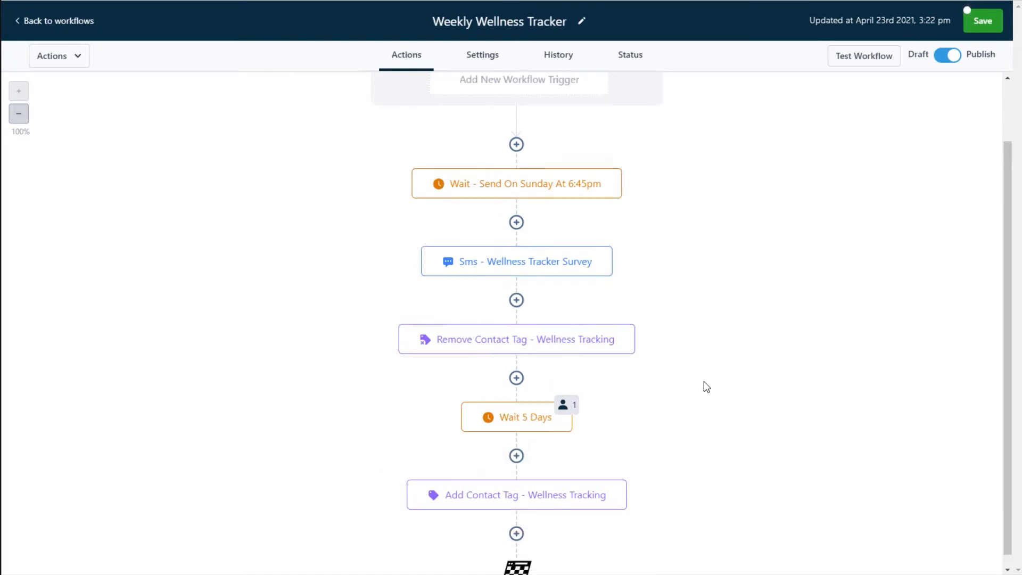
pyautogui.scroll(2, 706, 387)
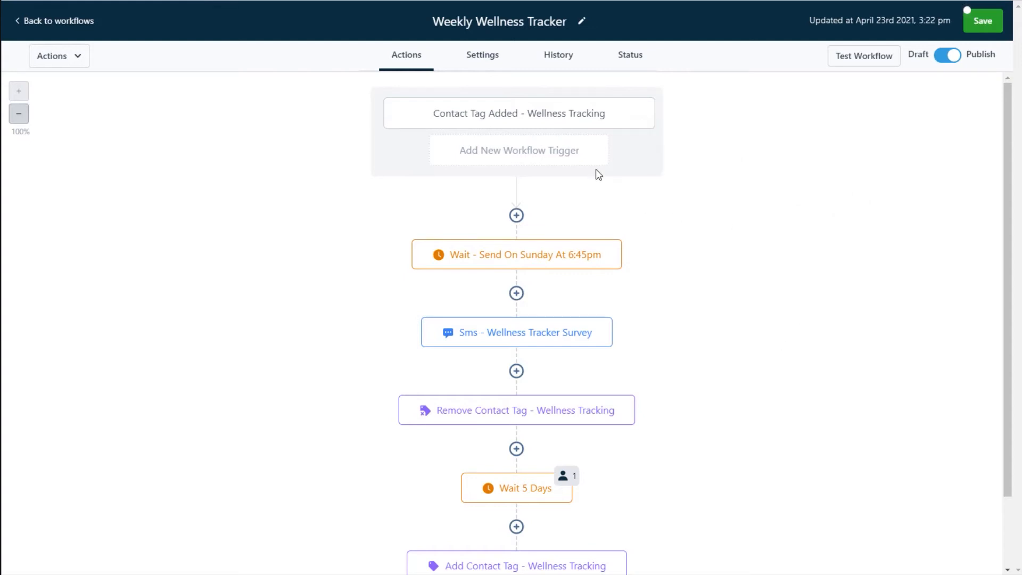
# Enable Allow Multiple in the workflow's general settings, save the workflow and return to its actions
pyautogui.click(485, 61)
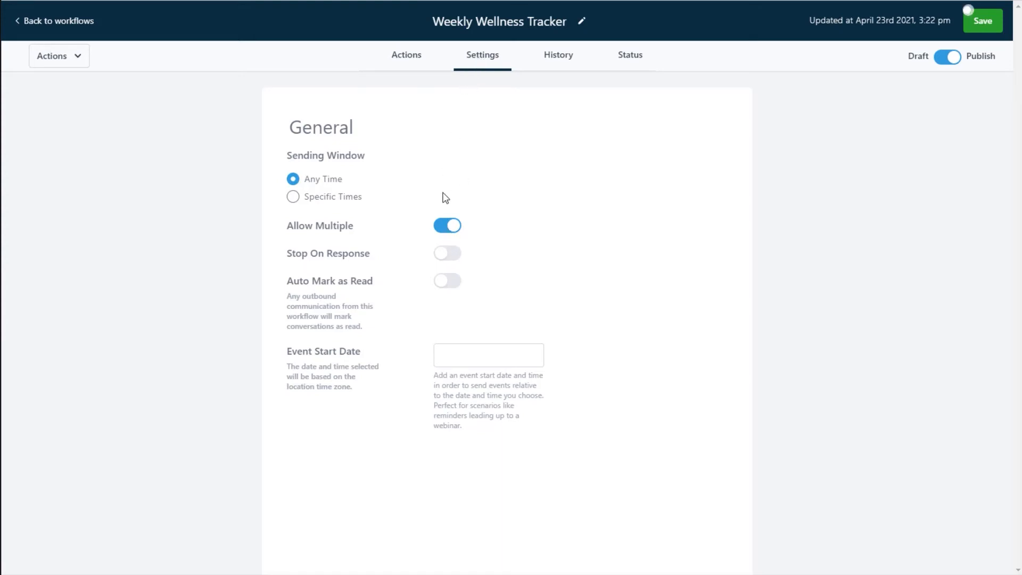
pyautogui.click(448, 229)
pyautogui.click(448, 229)
pyautogui.click(984, 21)
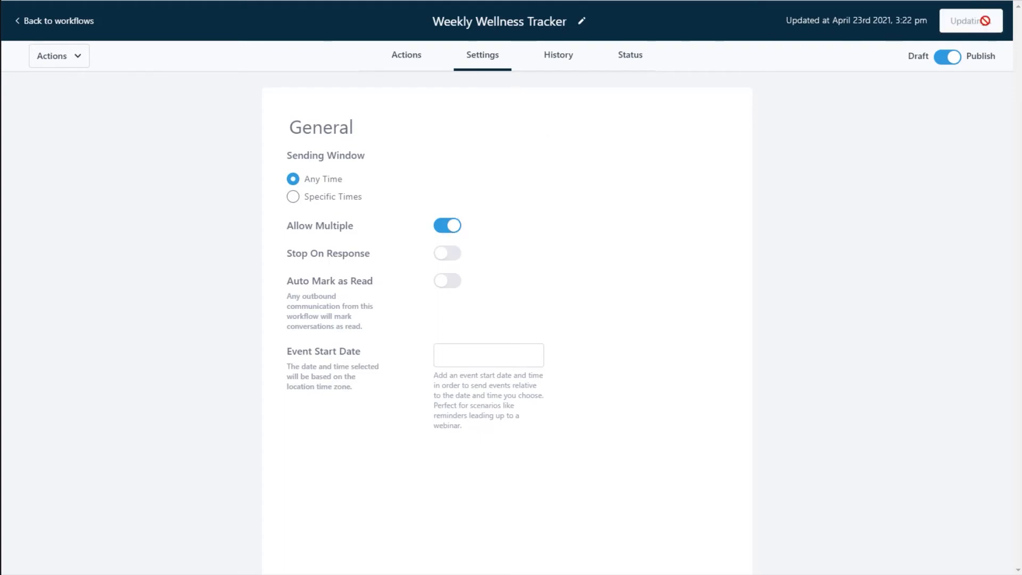
pyautogui.click(407, 61)
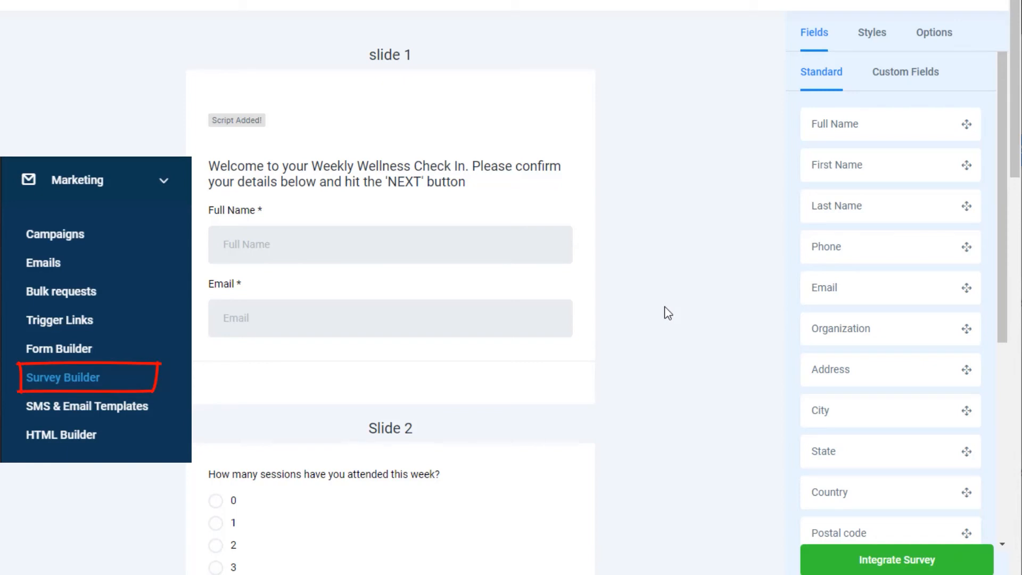
# Select the survey's full shareable link in its Integrate Survey options and close the dialog
pyautogui.click(913, 567)
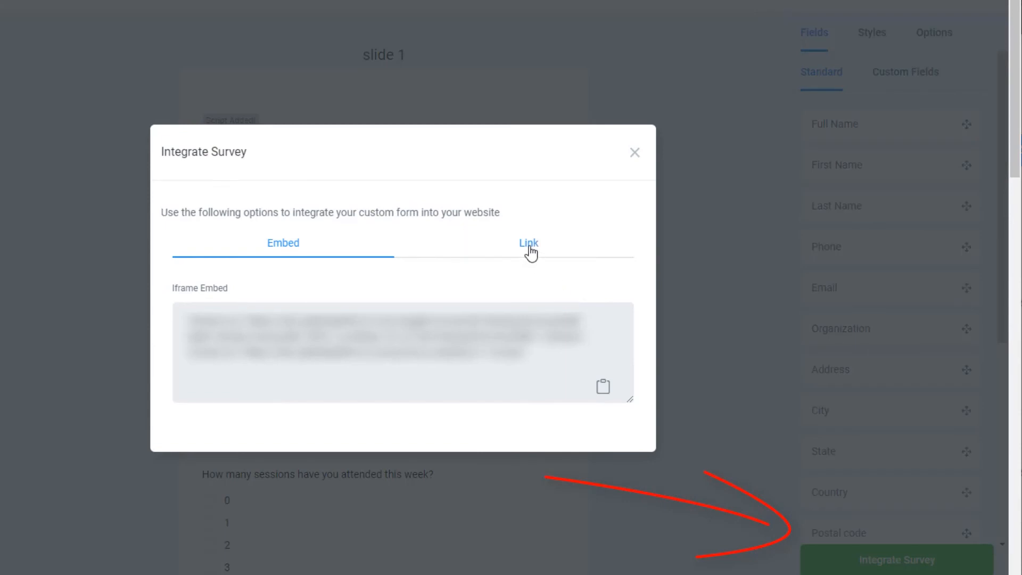
pyautogui.click(530, 247)
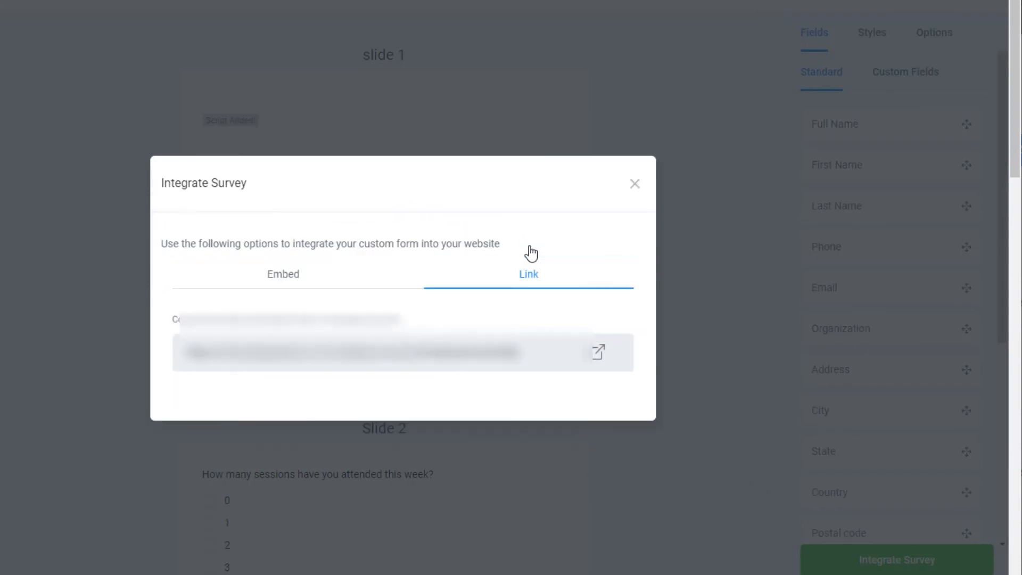
pyautogui.moveTo(530, 353); pyautogui.dragTo(155, 352)
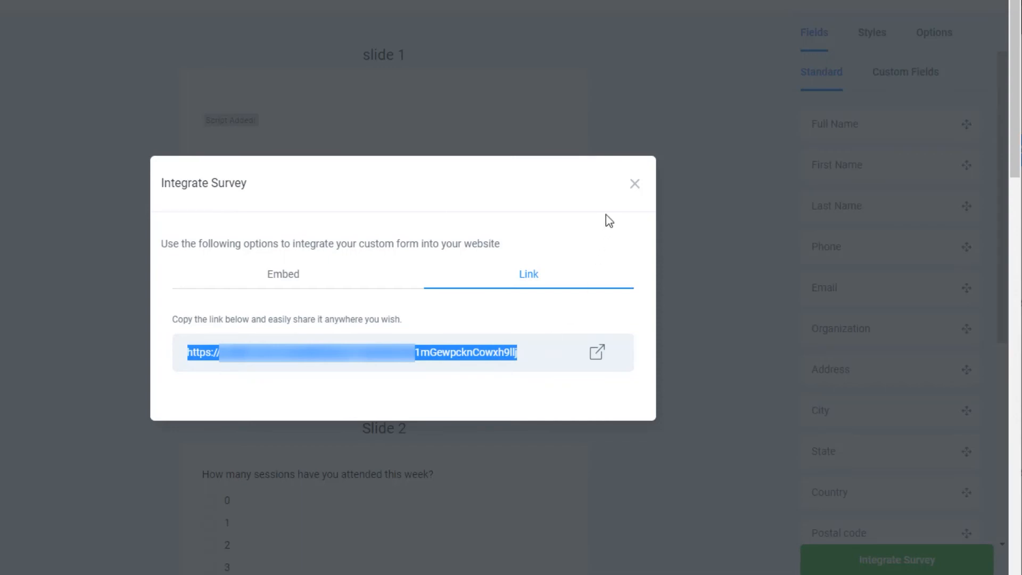
pyautogui.click(634, 184)
pyautogui.moveTo(85, 93)
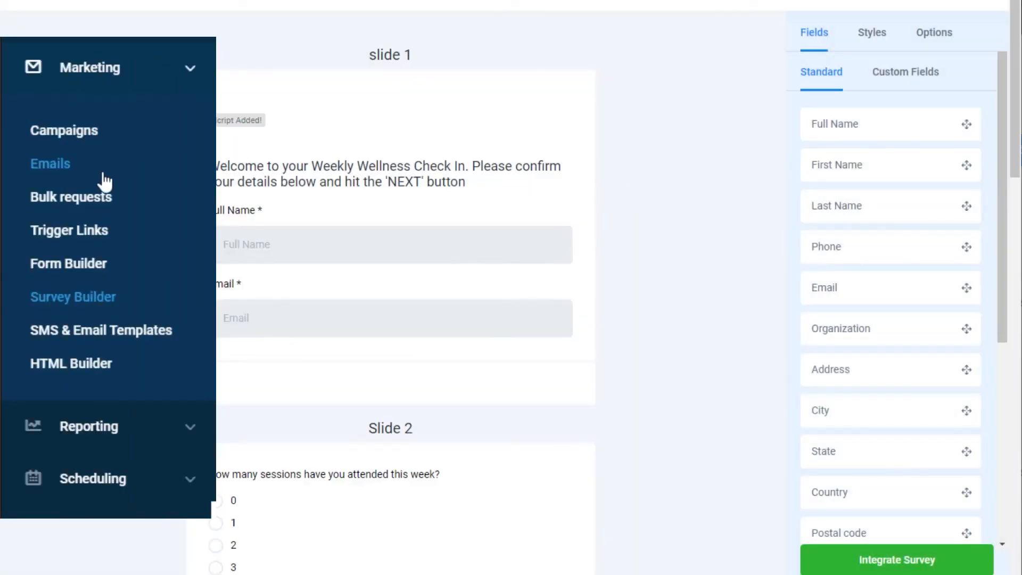
# Open the Wellness Tracker Link trigger link for editing and select the survey address part of its Link URL
pyautogui.click(96, 236)
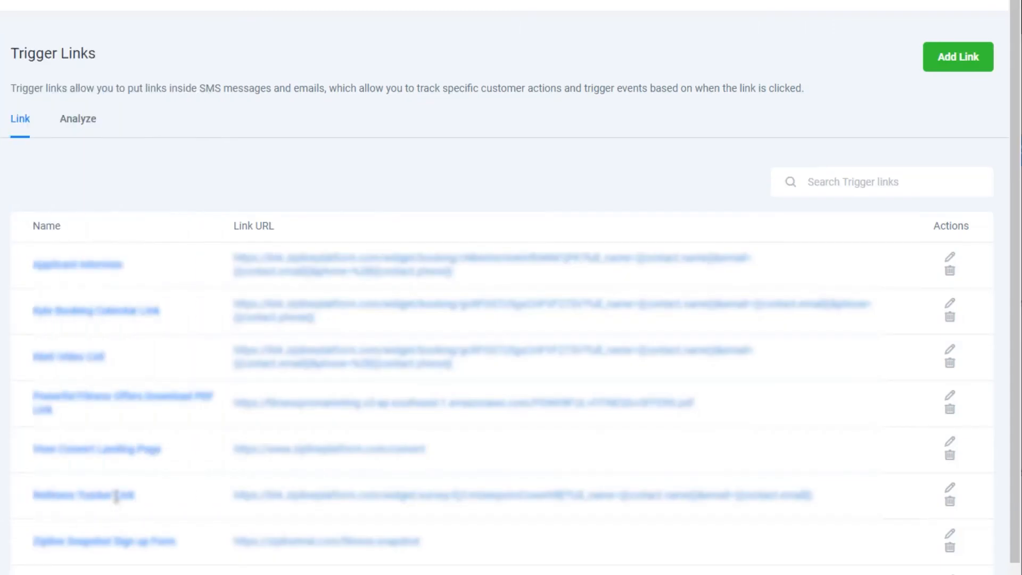
pyautogui.click(951, 495)
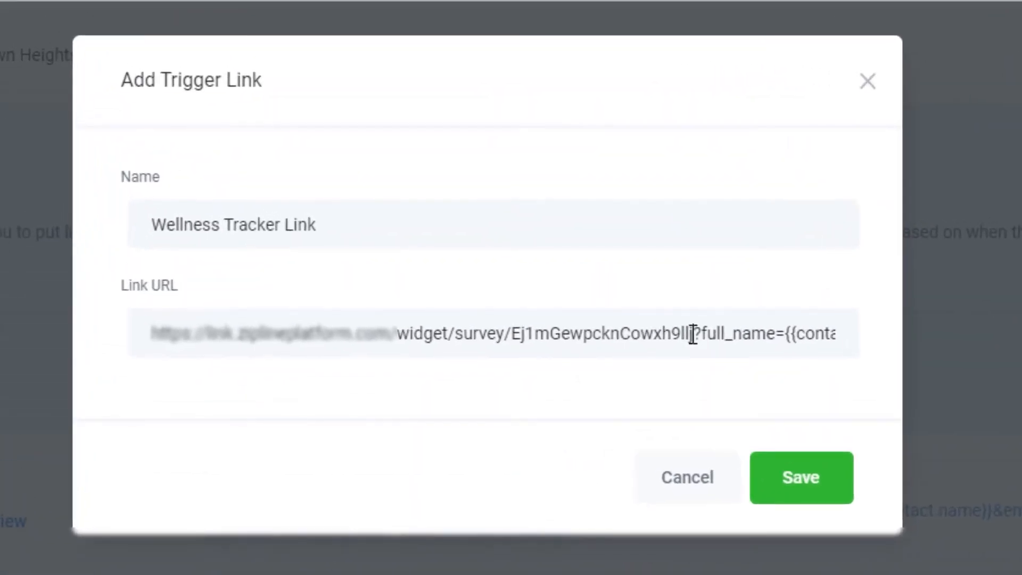
pyautogui.moveTo(693, 334); pyautogui.dragTo(75, 334)
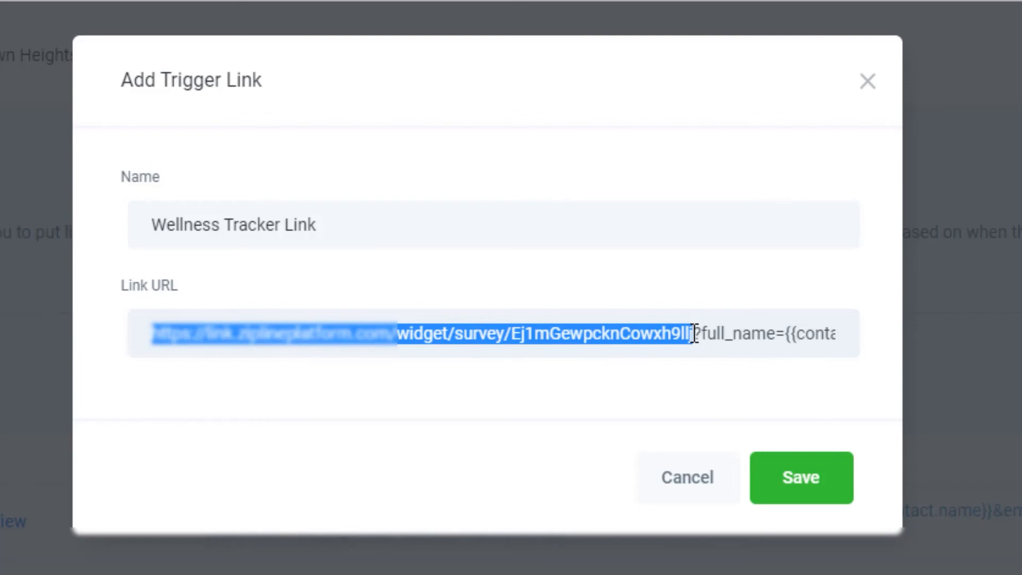
pyautogui.hscroll(5, 717, 335)
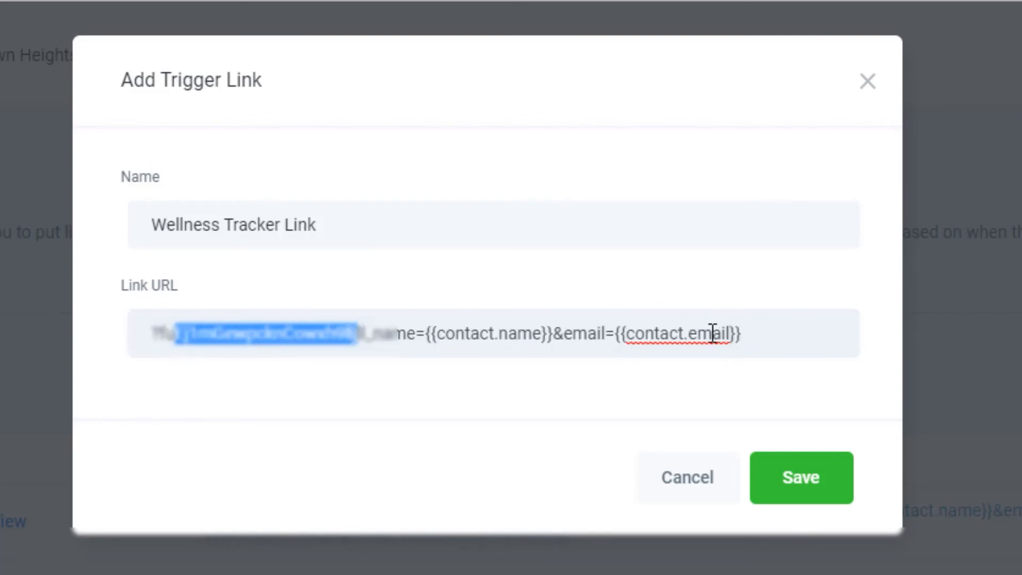
pyautogui.hscroll(-5, 686, 336)
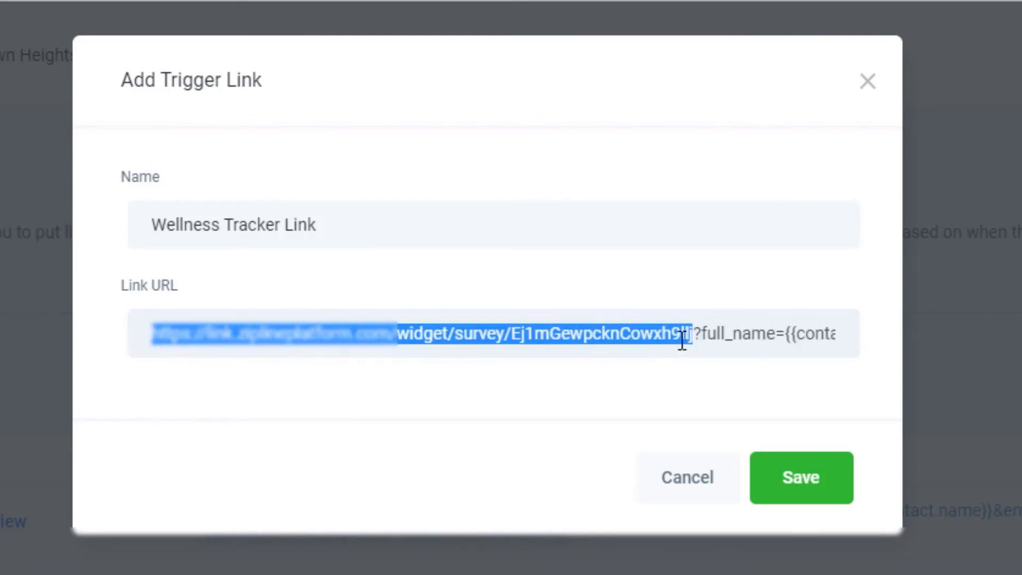
# Select the ?full_name={{contact.name}}&email={{contact.email}} parameters at the end of the trigger link's URL
pyautogui.click(699, 336)
pyautogui.moveTo(694, 336); pyautogui.dragTo(851, 336)
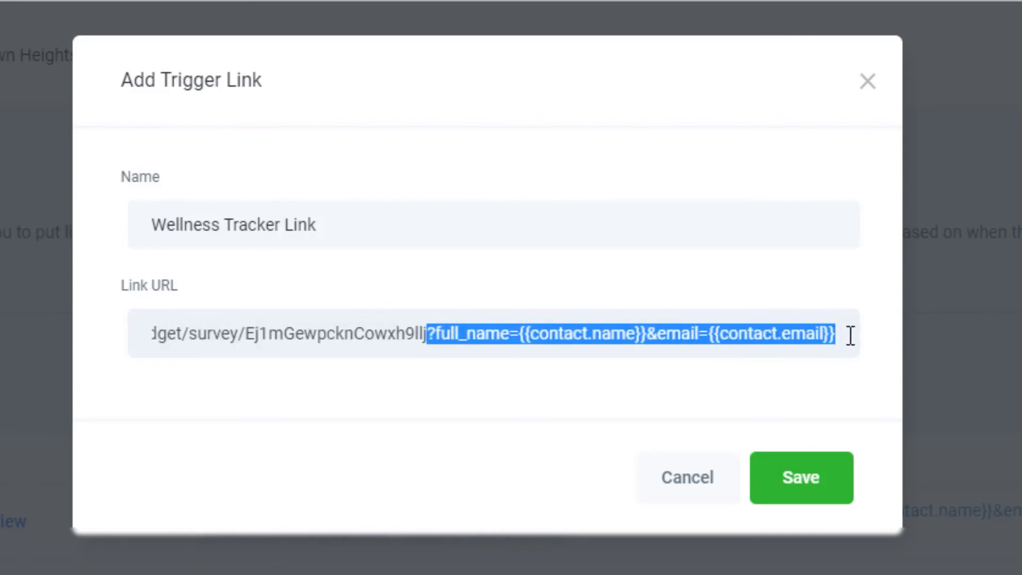
pyautogui.click(433, 336)
pyautogui.moveTo(427, 337); pyautogui.dragTo(504, 336)
pyautogui.click(501, 335)
pyautogui.moveTo(427, 334); pyautogui.dragTo(850, 339)
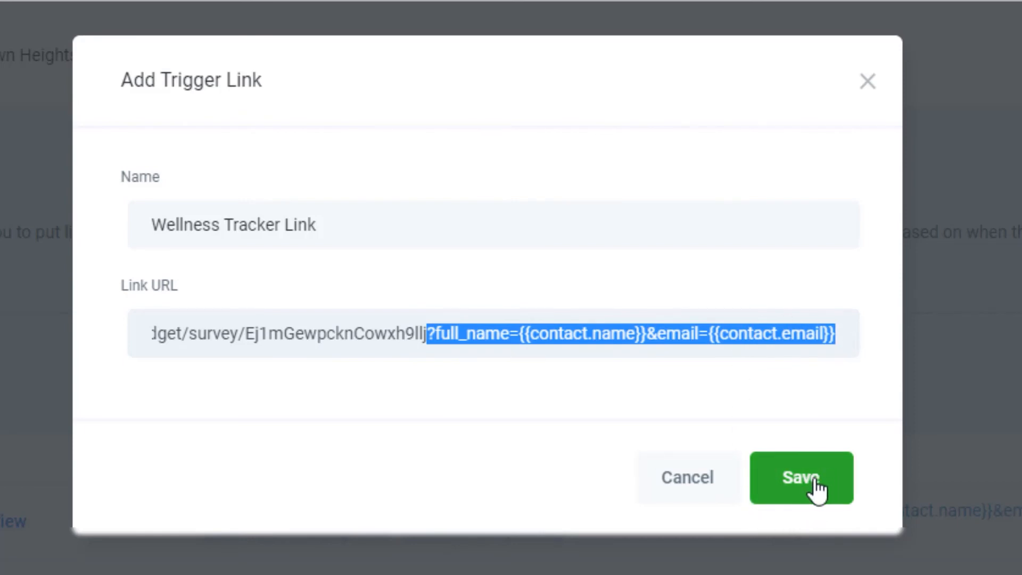
# Select the trigger link's complete URL and open it to check how the survey's Full Name and Email fields are prefilled
pyautogui.click(809, 339)
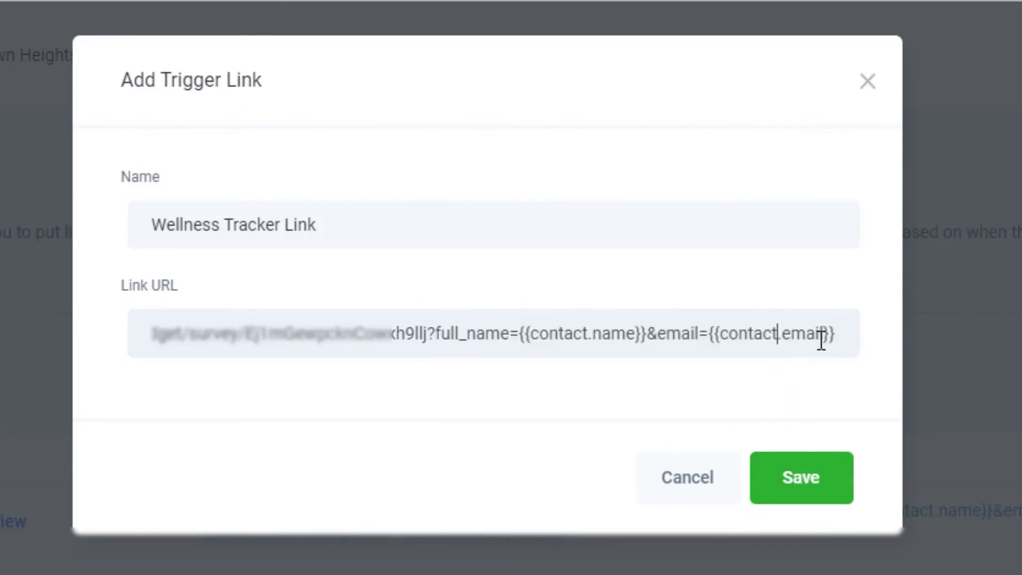
pyautogui.hotkey('ctrl', 'a')
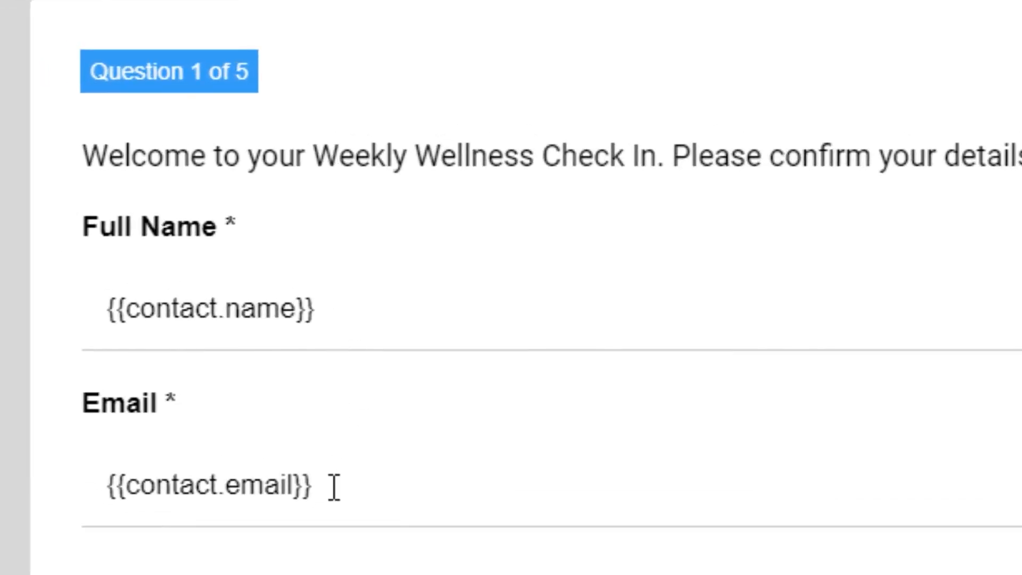
pyautogui.moveTo(335, 489)
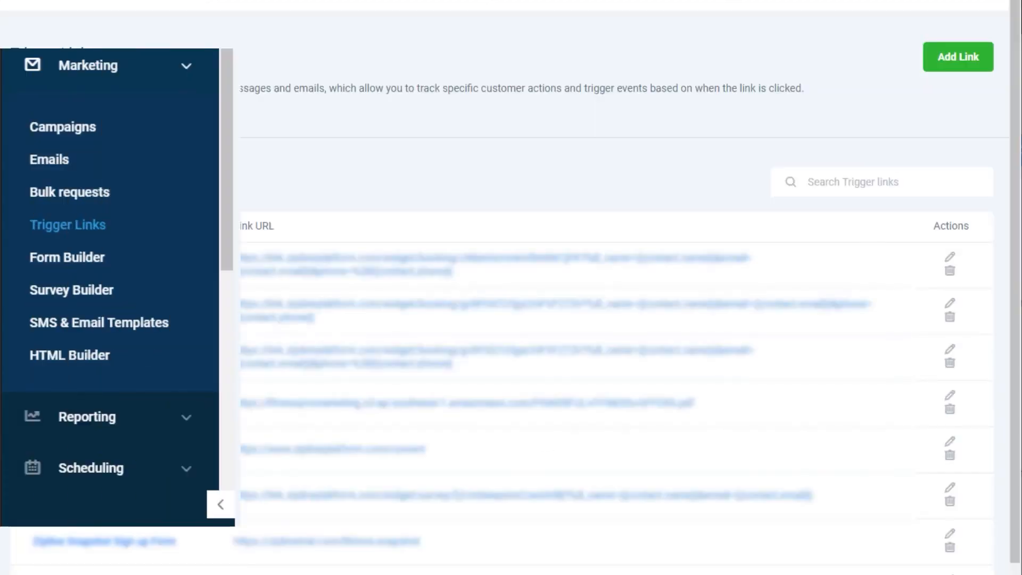
# View the surveys' submission analysis and filter the survey submissions to Wellness Tracker Copy
pyautogui.click(81, 290)
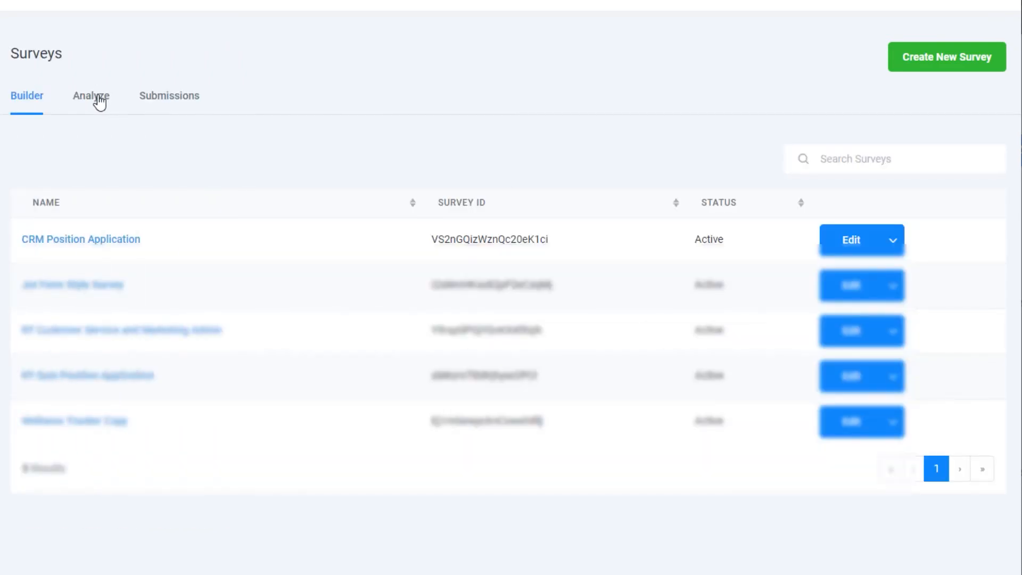
pyautogui.click(99, 101)
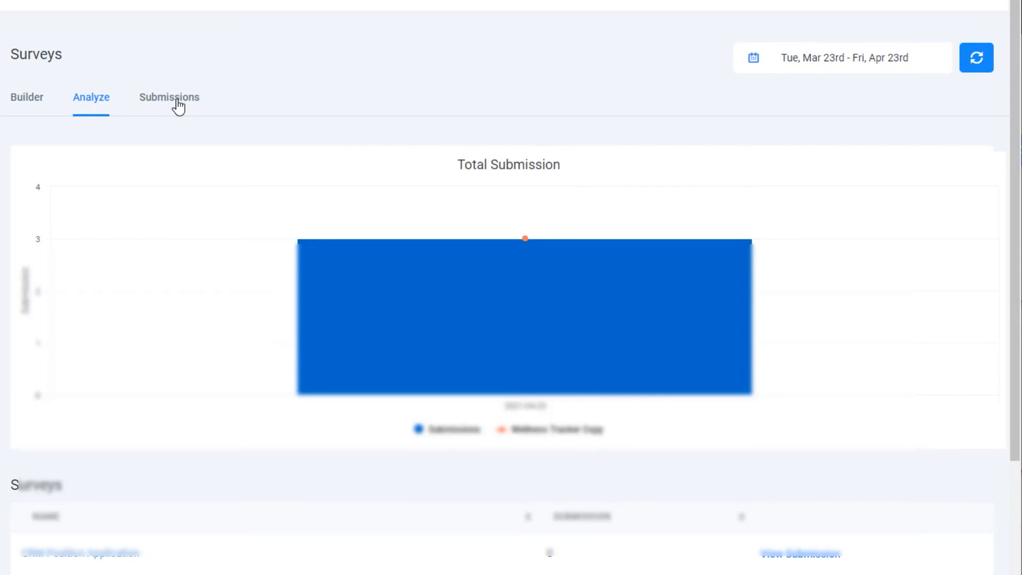
pyautogui.click(182, 104)
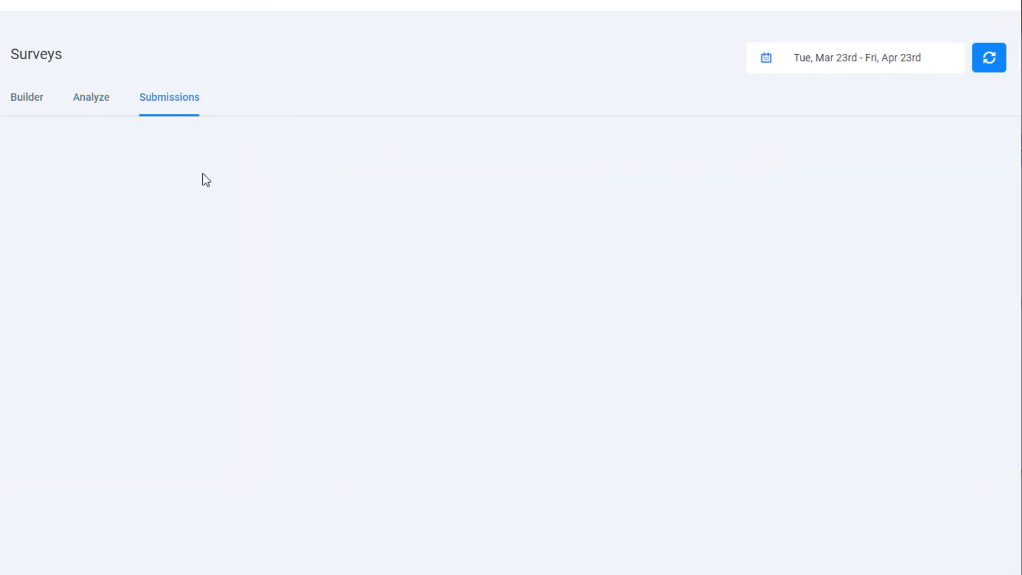
pyautogui.click(188, 161)
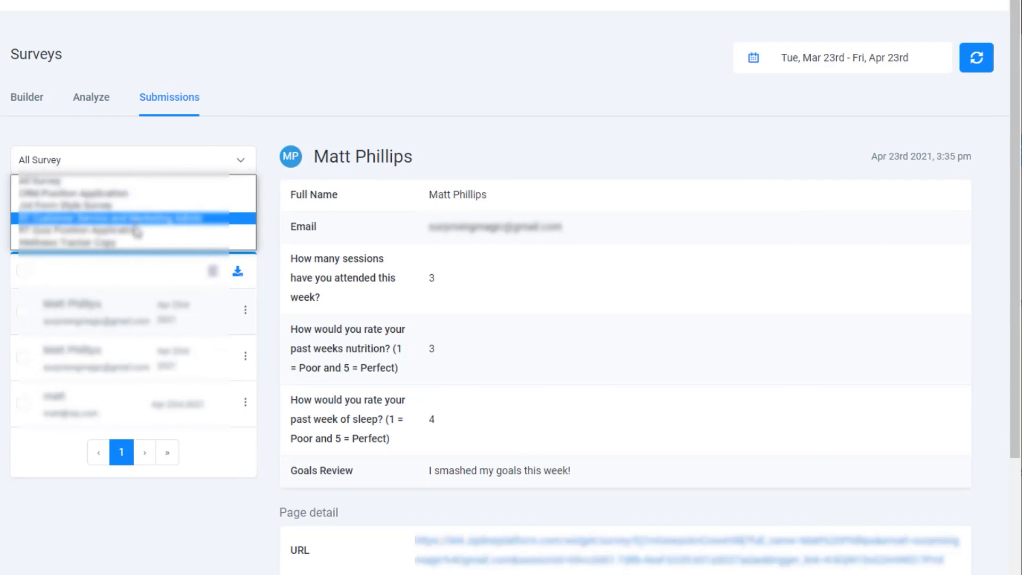
pyautogui.click(139, 243)
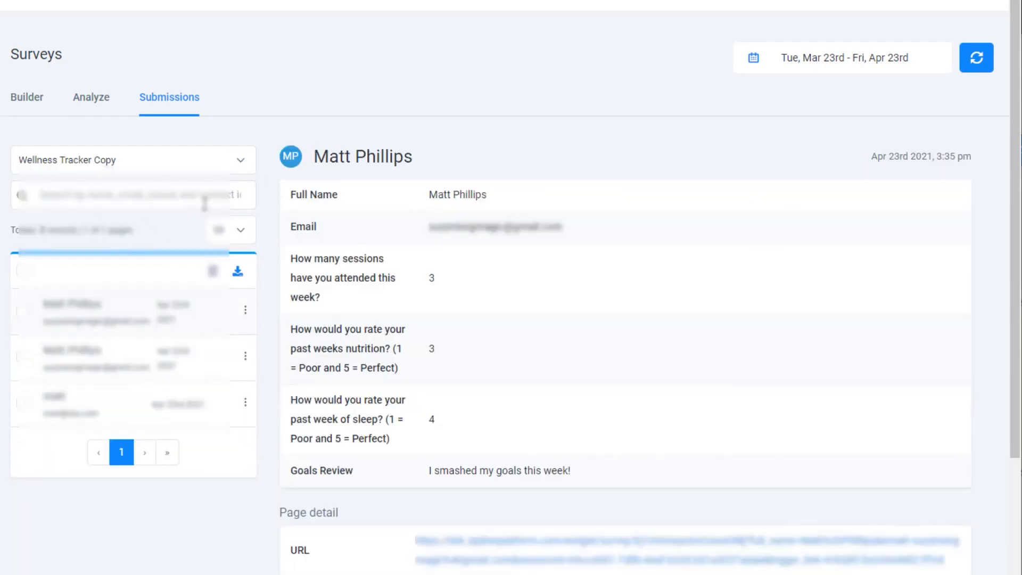